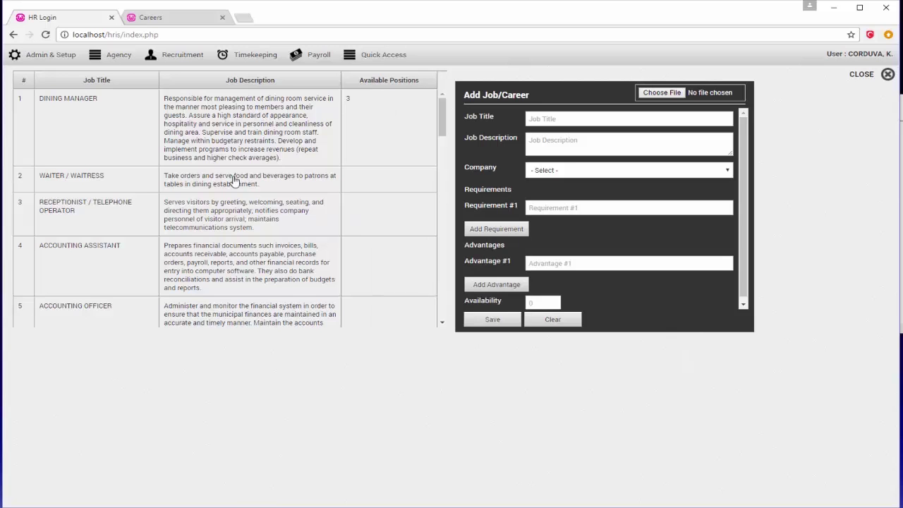
Step: Open the action choices for the HR Officer entry in the job list
scroll(168, 215, down, 10)
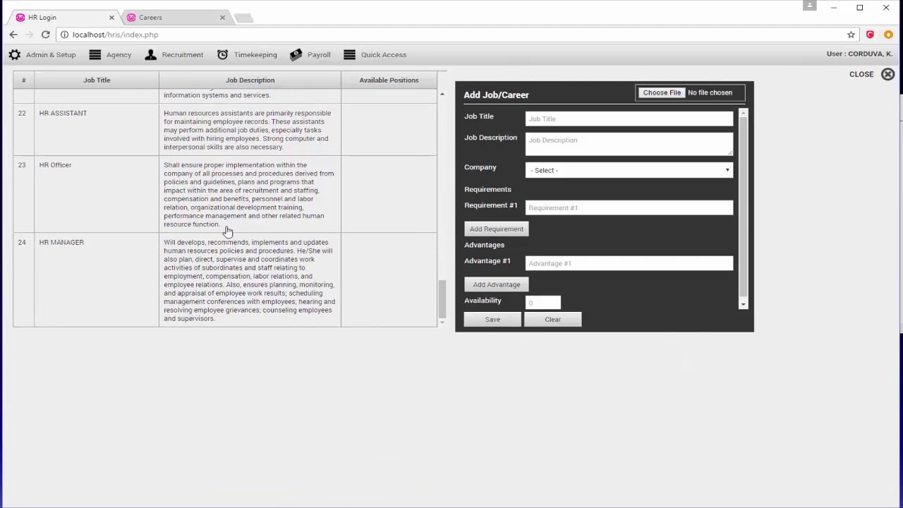
click(176, 186)
Step: Switch to Notepad and replace the existing note with "You can edit or delete or add a list of job here.."
key(alt+Tab)
key(ctrl+shift+Left)
key(ctrl+shift+Left)
key(ctrl+shift+Left)
key(ctrl+shift+Left)
key(ctrl+shift+Left)
key(ctrl+shift+Left)
key(ctrl+shift+Left)
key(ctrl+shift+Left)
text(Yo)
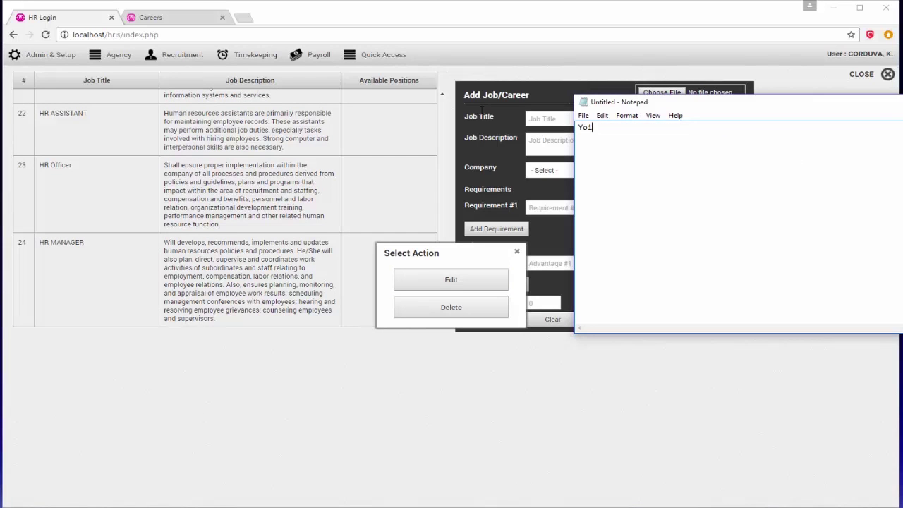
text(o cca)
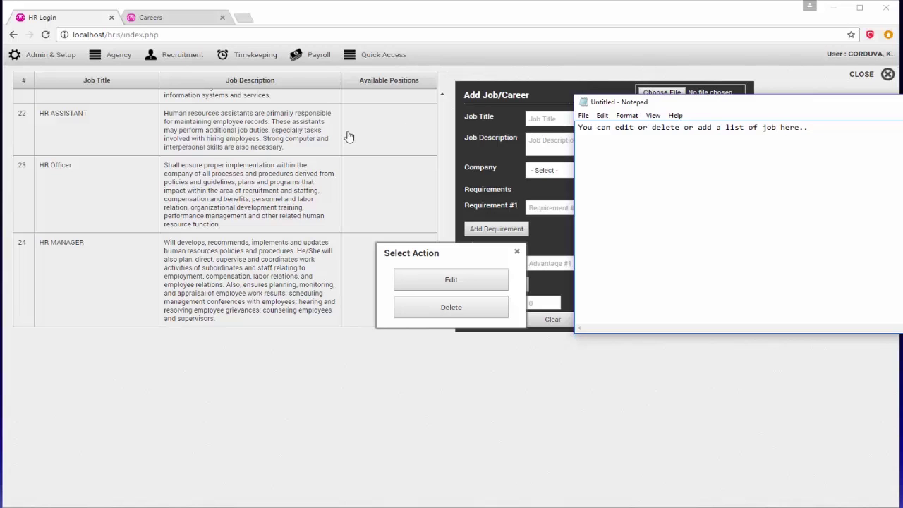
Step: Return to the HR system, load the HR Officer job for editing and review its details
click(486, 164)
click(448, 279)
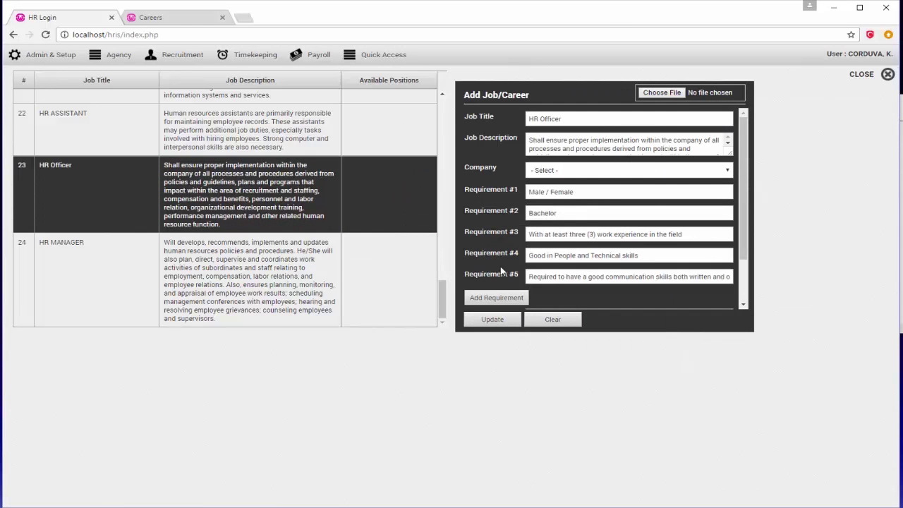
scroll(635, 247, down, 1)
scroll(662, 272, up, 1)
scroll(585, 174, down, 1)
Step: Load the HR MANAGER job for editing and review its requirements and advantages
click(371, 270)
click(426, 281)
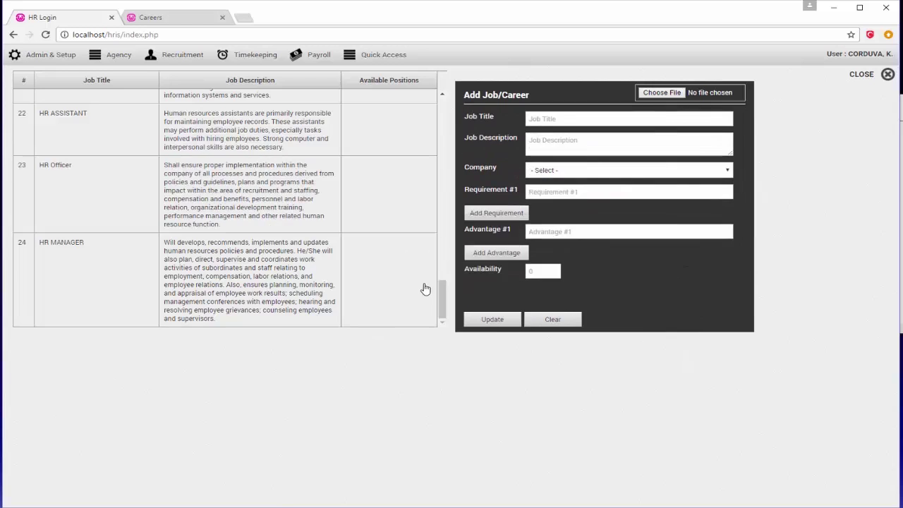
scroll(683, 219, down, 1)
scroll(671, 298, up, 1)
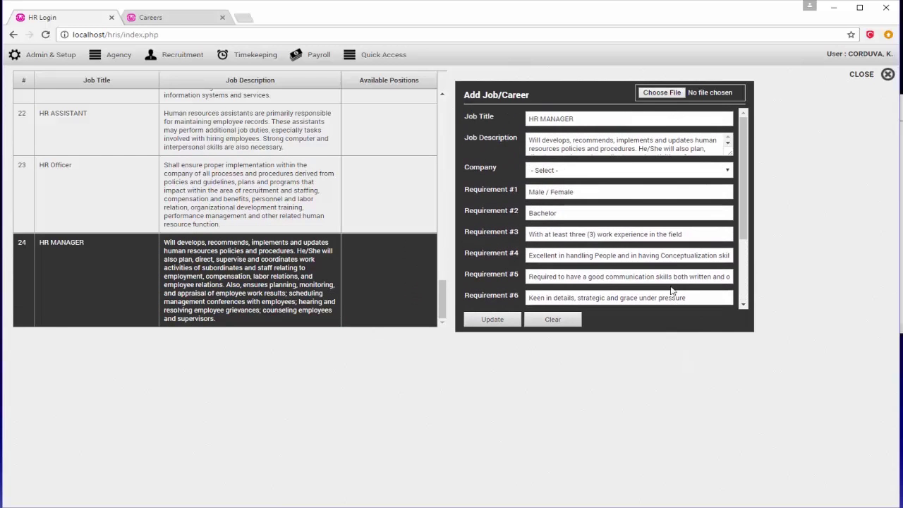
scroll(670, 213, down, 1)
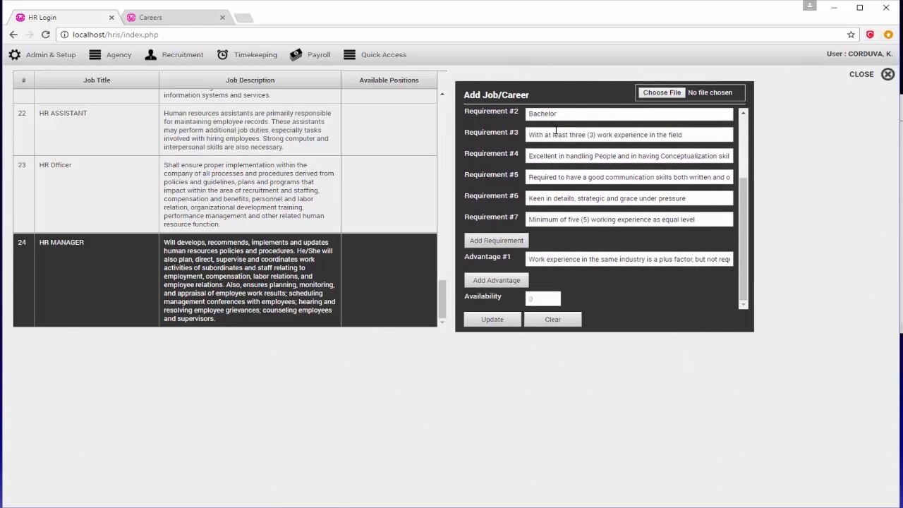
Step: Switch to the applicant Careers page and look through the published job listings
click(189, 19)
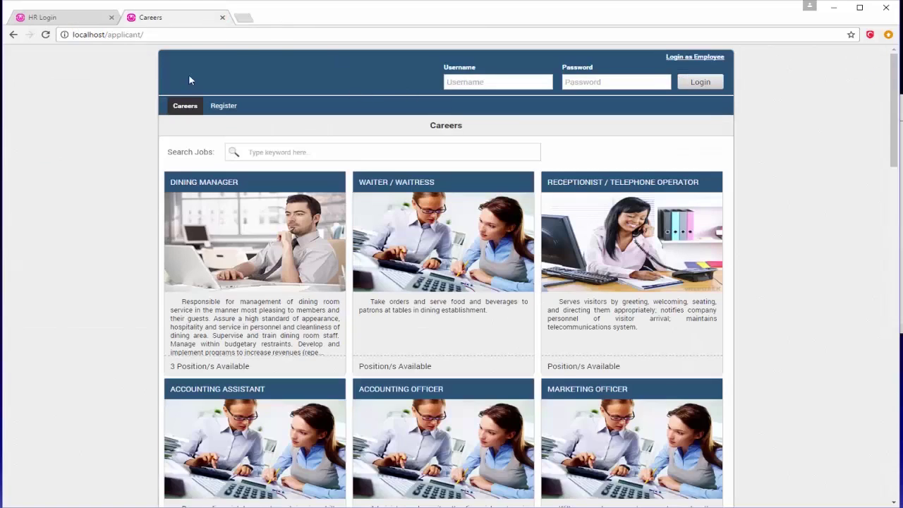
scroll(524, 265, down, 20)
scroll(573, 299, up, 20)
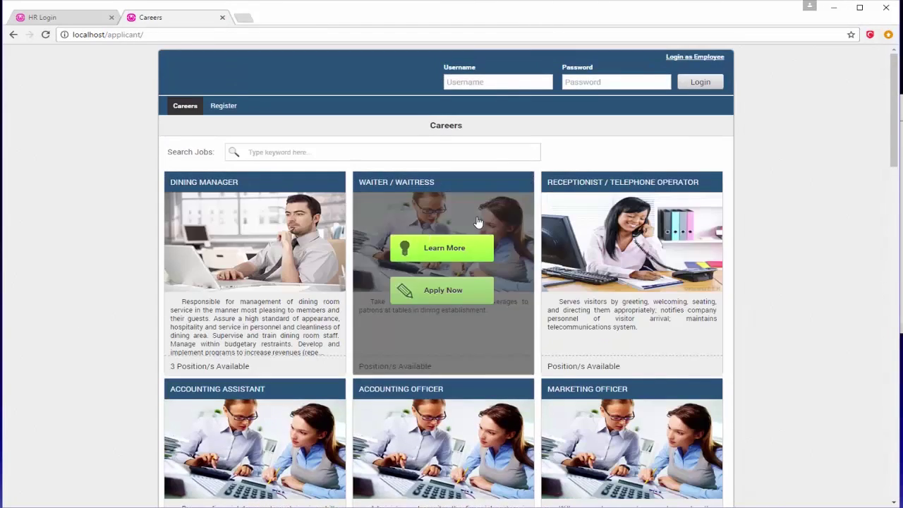
Step: Open the full details of the ACCOUNTING OFFICER listing and highlight its job title
scroll(597, 230, down, 4)
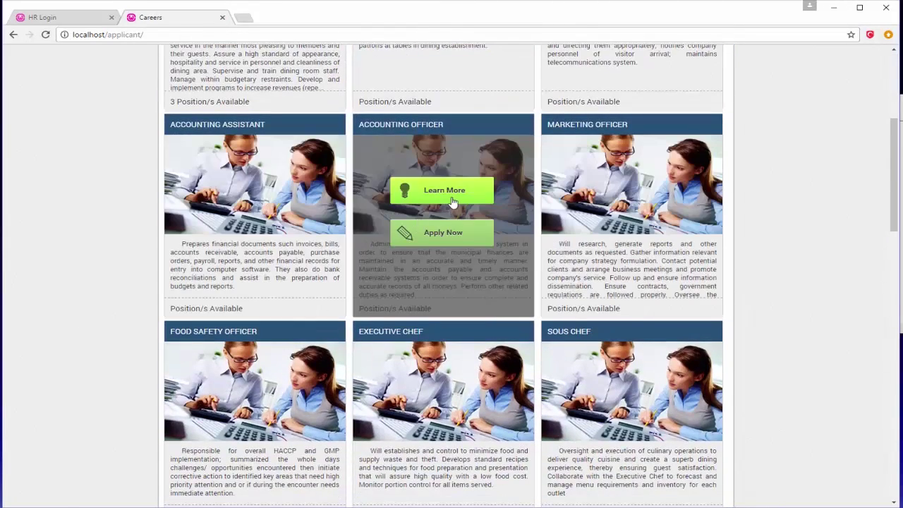
click(454, 201)
drag(186, 174, 352, 205)
drag(520, 132, 400, 127)
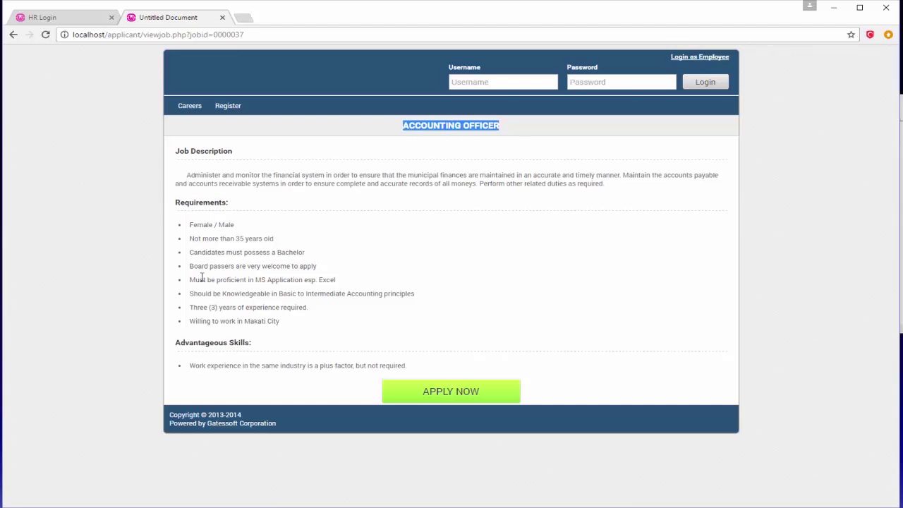
Step: Go back to the HR job list, load the ACCOUNTING OFFICER job for editing and review its description, requirements and advantages
click(38, 15)
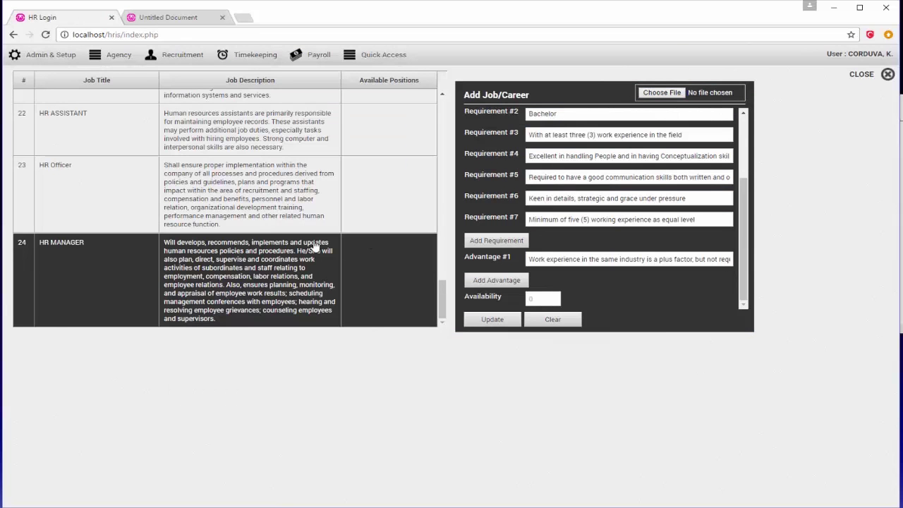
scroll(307, 245, up, 5)
scroll(307, 244, up, 10)
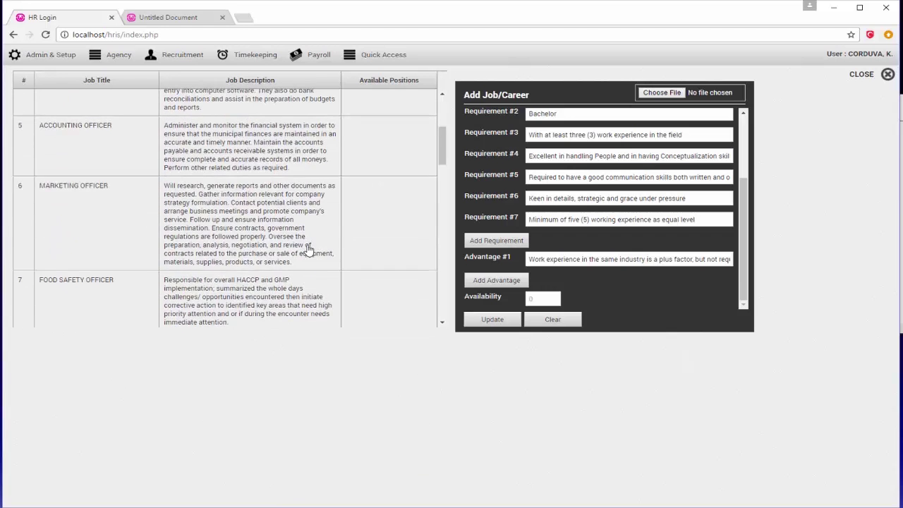
scroll(226, 263, down, 3)
click(190, 218)
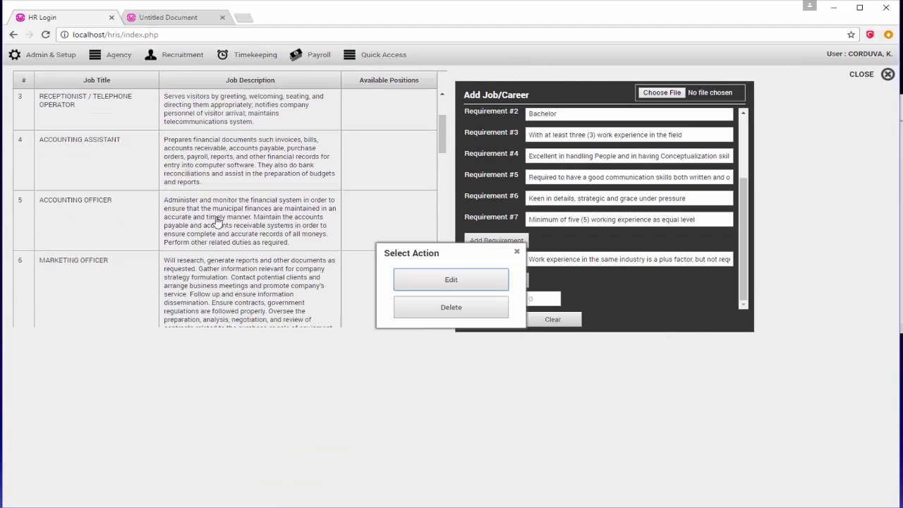
click(452, 282)
scroll(542, 148, down, 4)
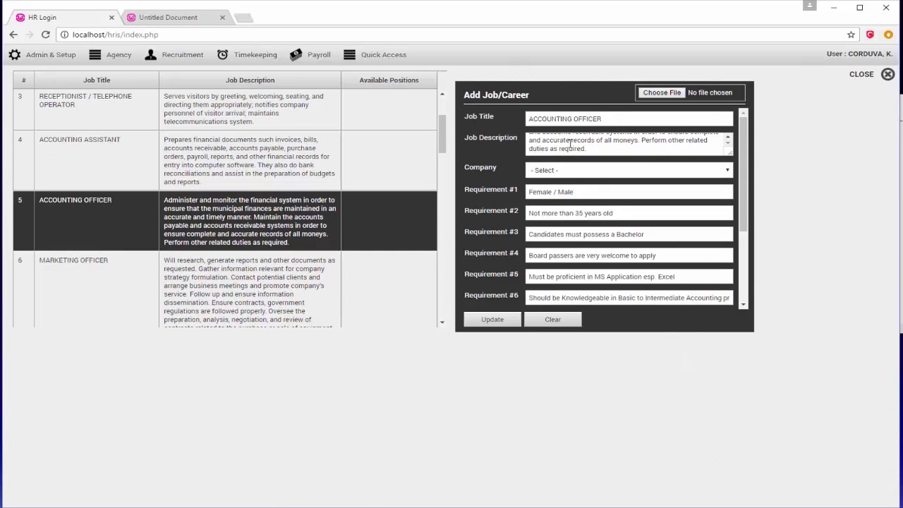
scroll(575, 149, down, 1)
scroll(565, 148, up, 3)
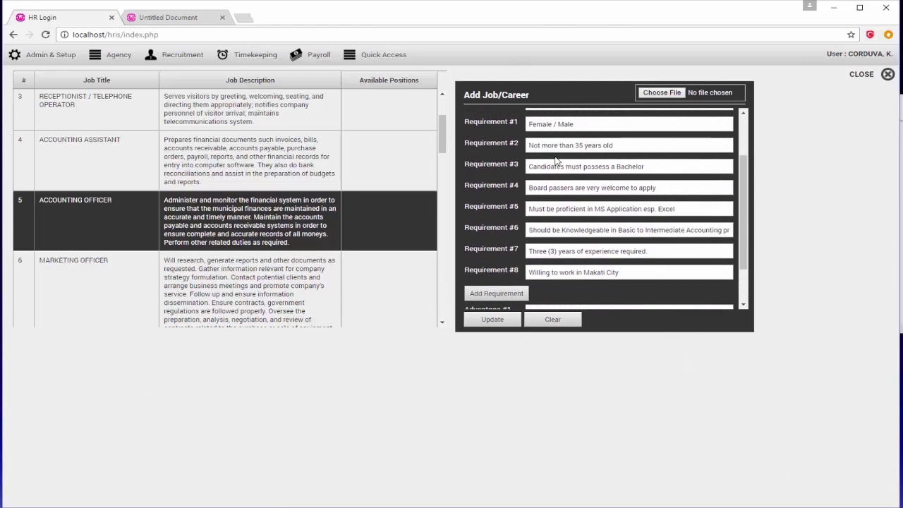
scroll(610, 251, down, 2)
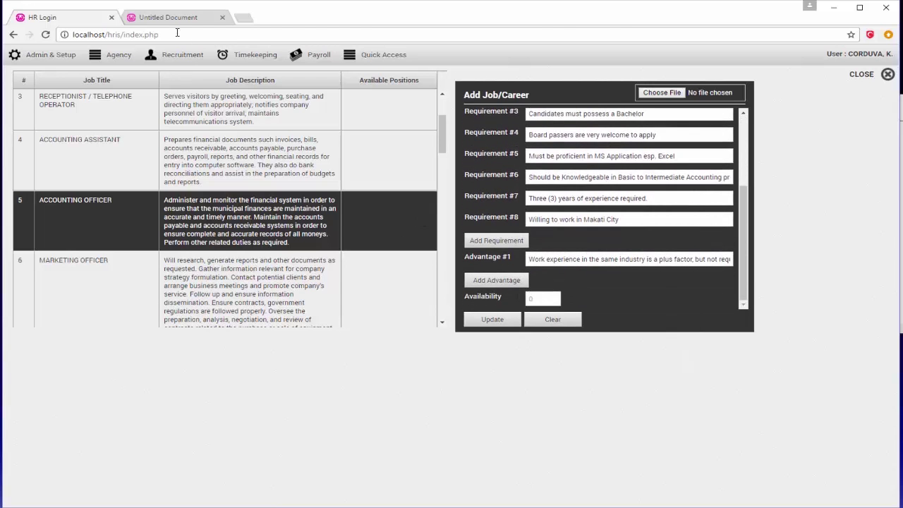
Step: Compare the job with its ACCOUNTING OFFICER page on the applicant site, and return to the Careers listings
click(169, 19)
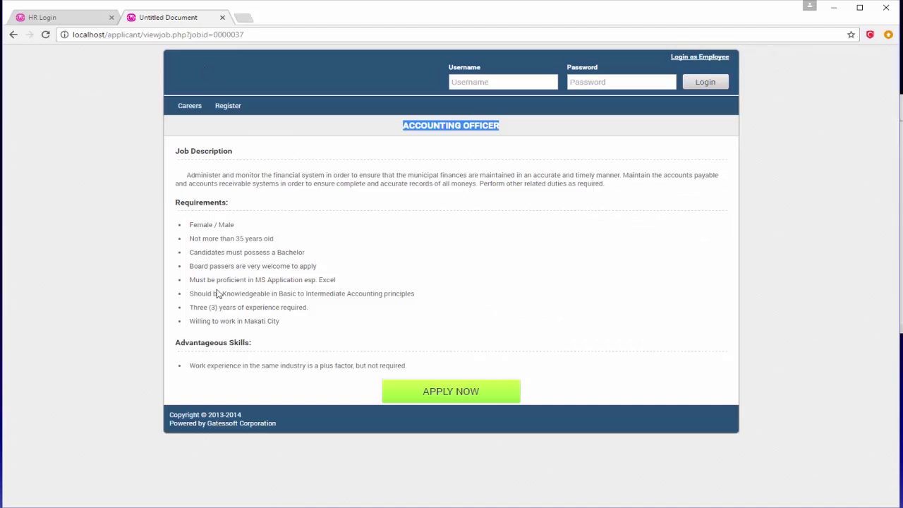
click(190, 113)
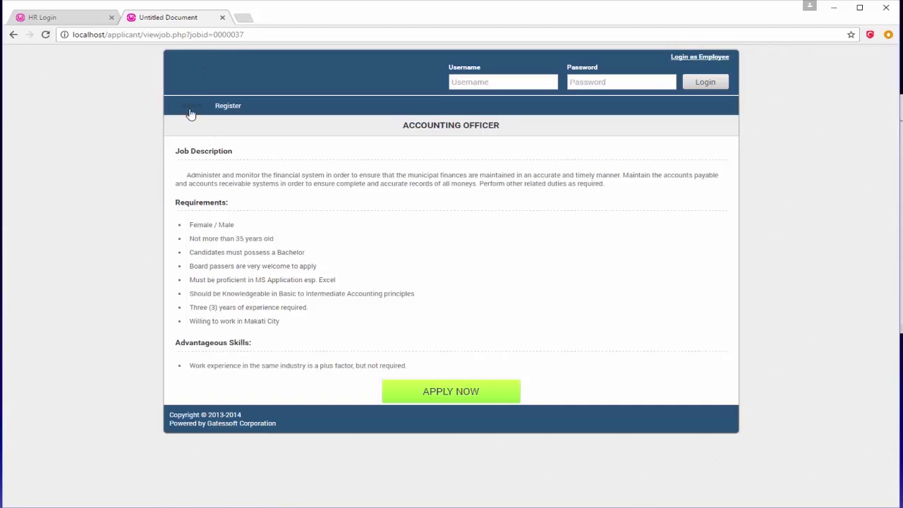
scroll(326, 272, down, 2)
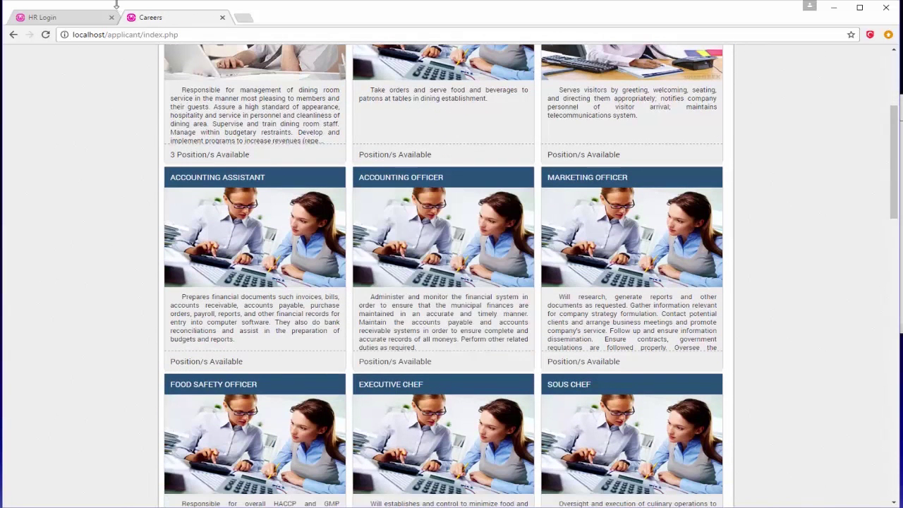
Step: Switch back to the HR system and look through the last entries of the job list
click(101, 19)
scroll(395, 246, down, 15)
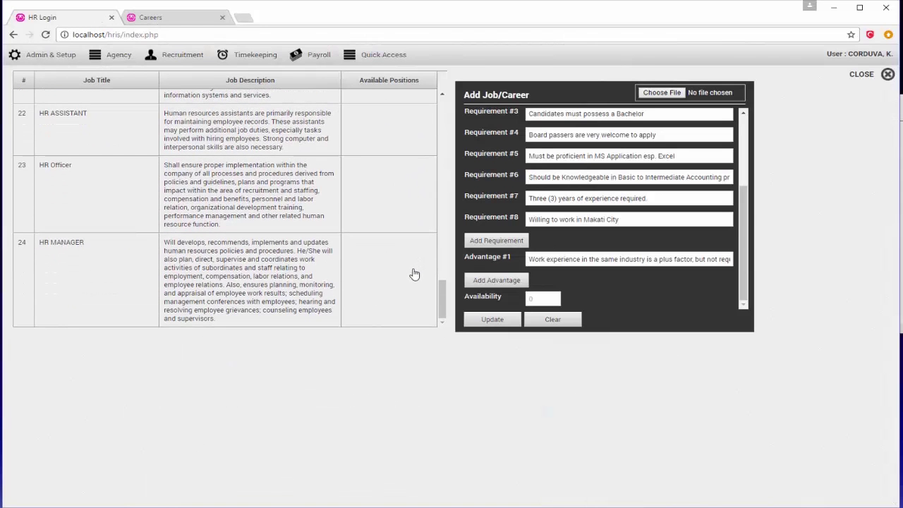
scroll(415, 271, up, 4)
Step: Replace the Notepad note with text beginning "To add a new job just click", and return to the HR system
key(alt+Tab)
text(T)
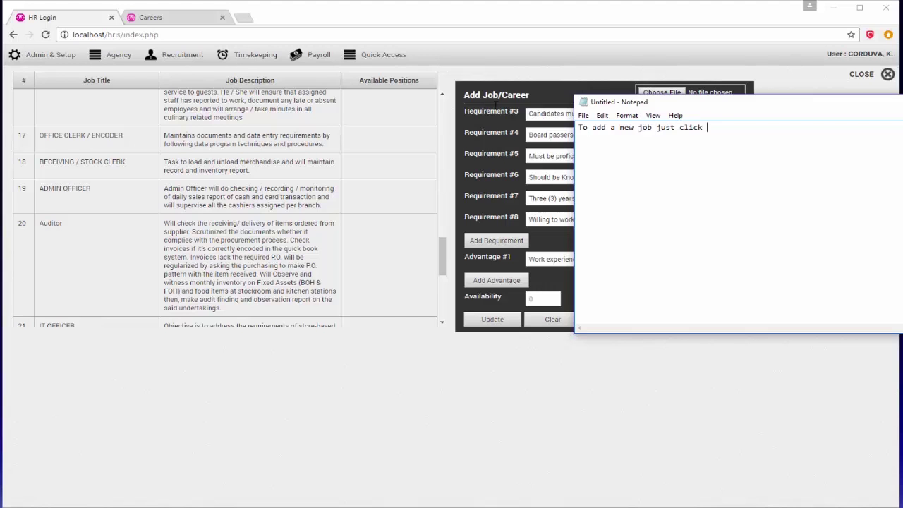
click(540, 426)
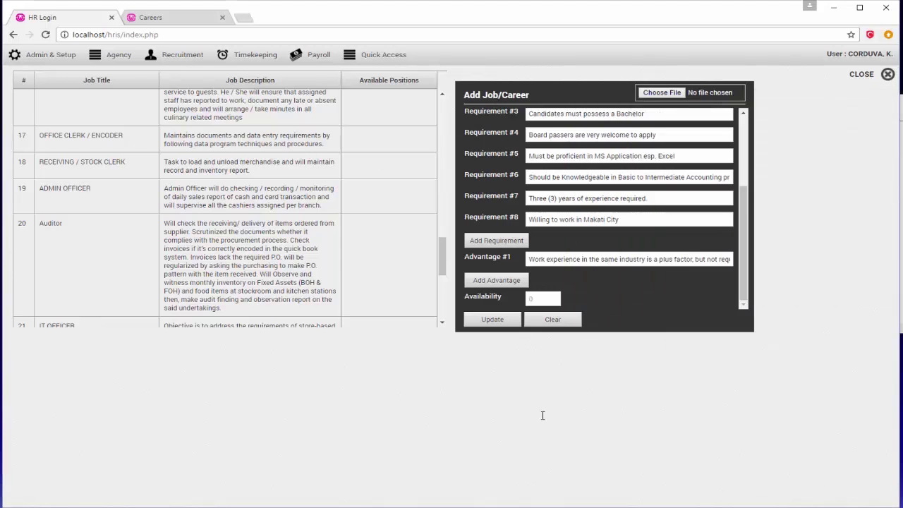
Step: Clear the job form and enter job title NETWORK ADMINISTRATOR, description "Sample" and company Blue Onyx Security Agency, Inc
click(549, 321)
click(585, 120)
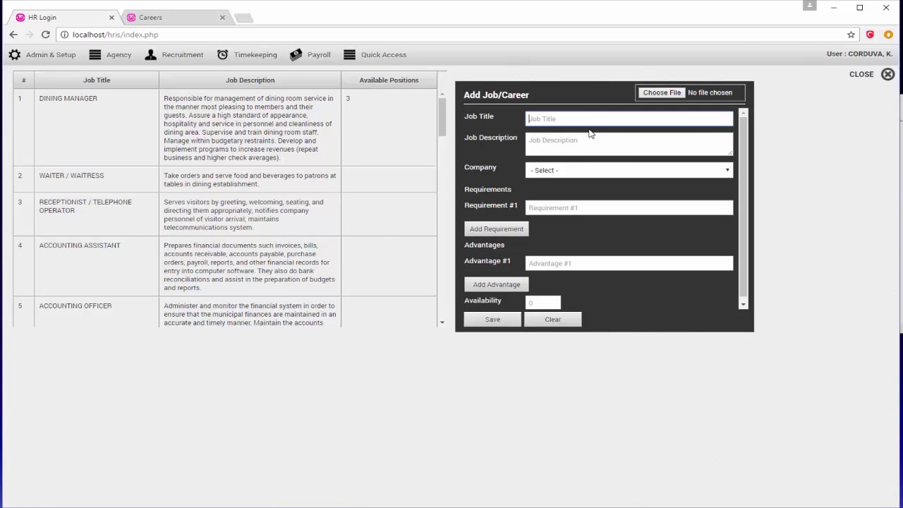
text(NETWORK ADMINISTRATOR)
click(594, 144)
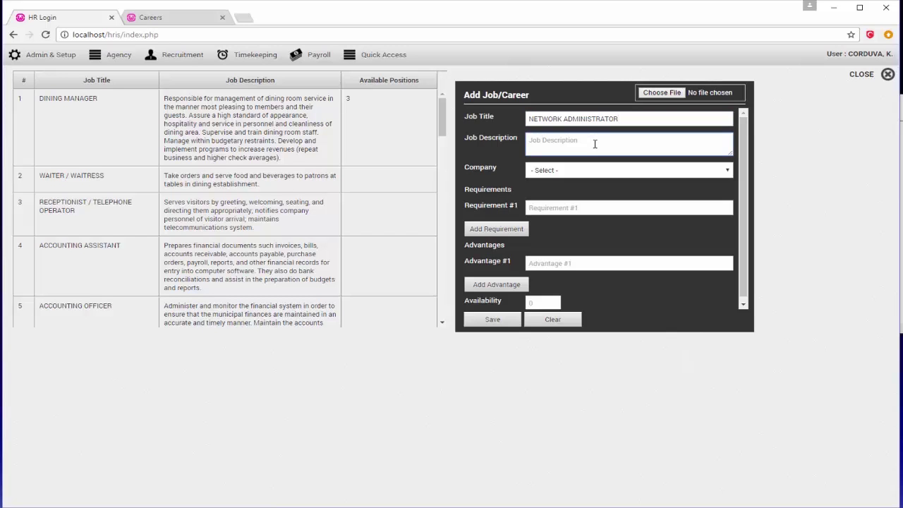
text(Sample)
click(608, 173)
click(591, 192)
Step: Enter "Networking skill" as the first requirement and add a second requirement, "Sample 1"
click(568, 210)
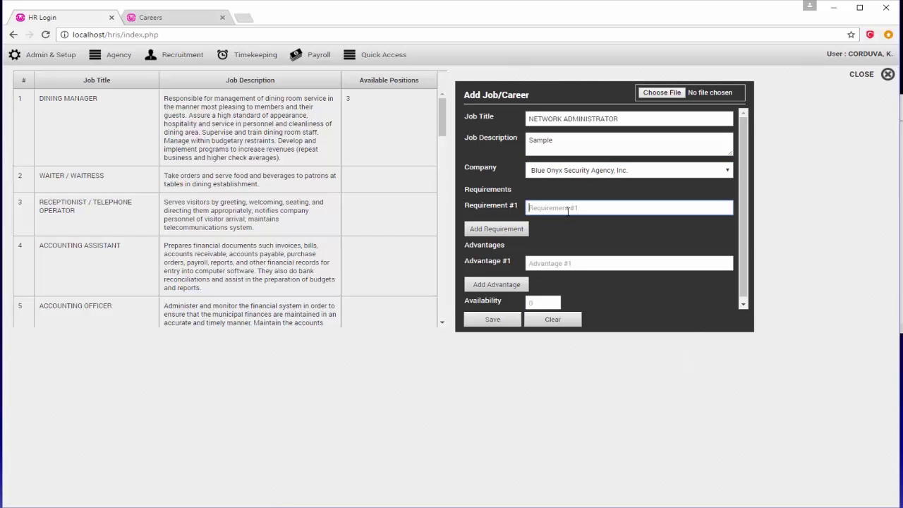
text(Networking skill)
click(502, 229)
click(554, 228)
text(Sample 1)
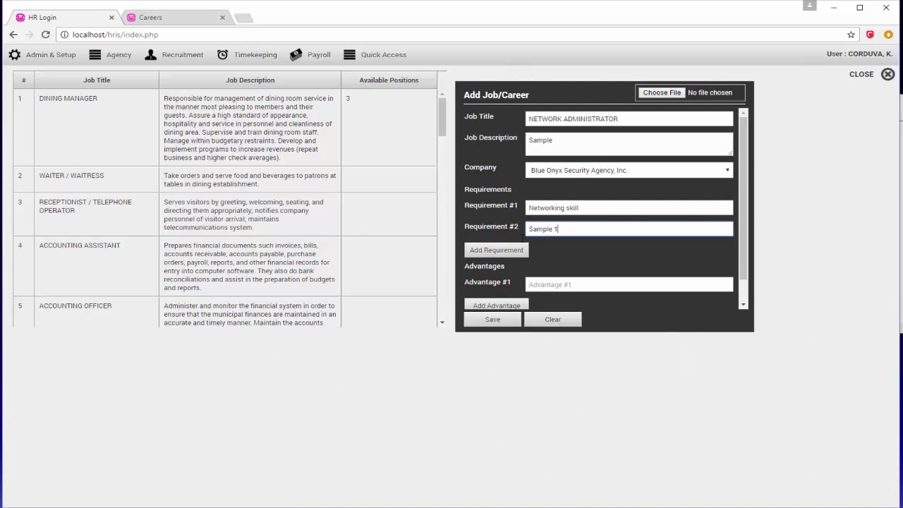
Step: Enter "Sample 3" as the first advantage, add "Sample 4" as the second, and save the new job
click(567, 284)
text(Sample 3)
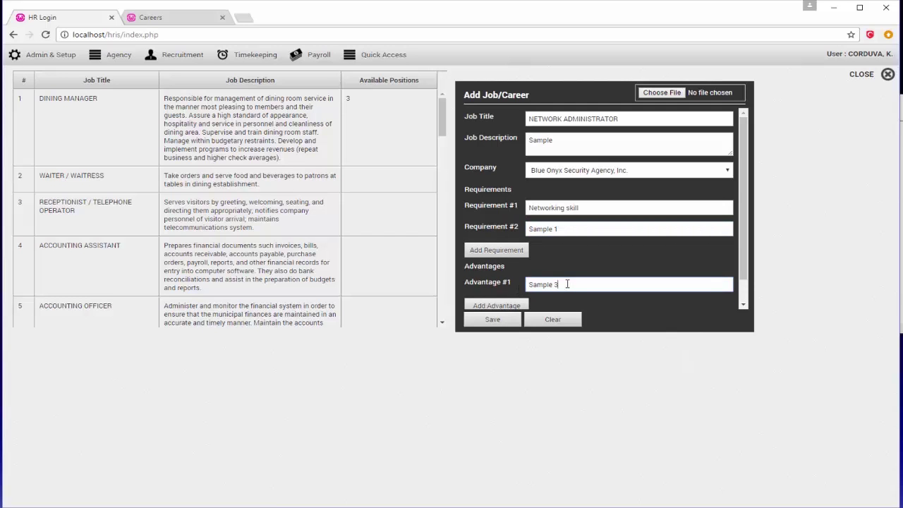
scroll(507, 282, down, 1)
click(507, 282)
click(572, 278)
text(Sample 4)
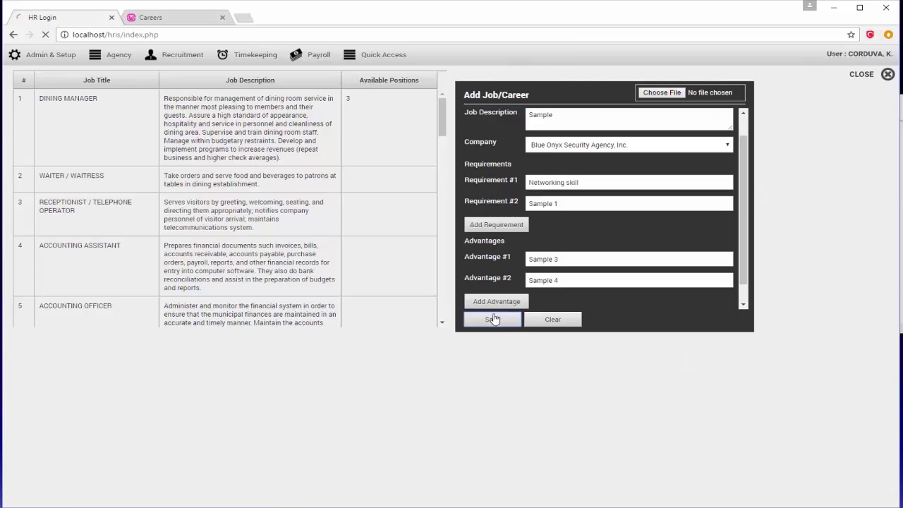
click(493, 318)
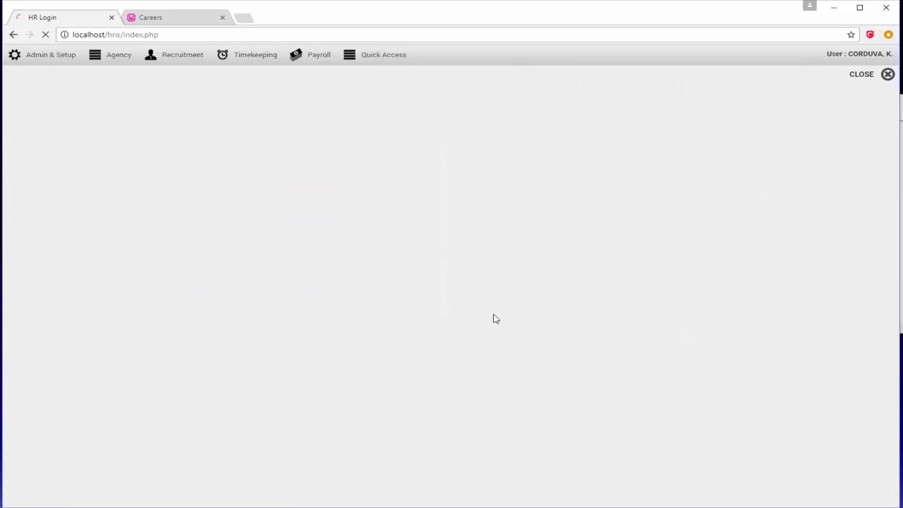
click(532, 95)
Step: Load the new NETWORK ADMINISTRATOR job from the end of the list for editing and check its saved details
scroll(339, 215, down, 20)
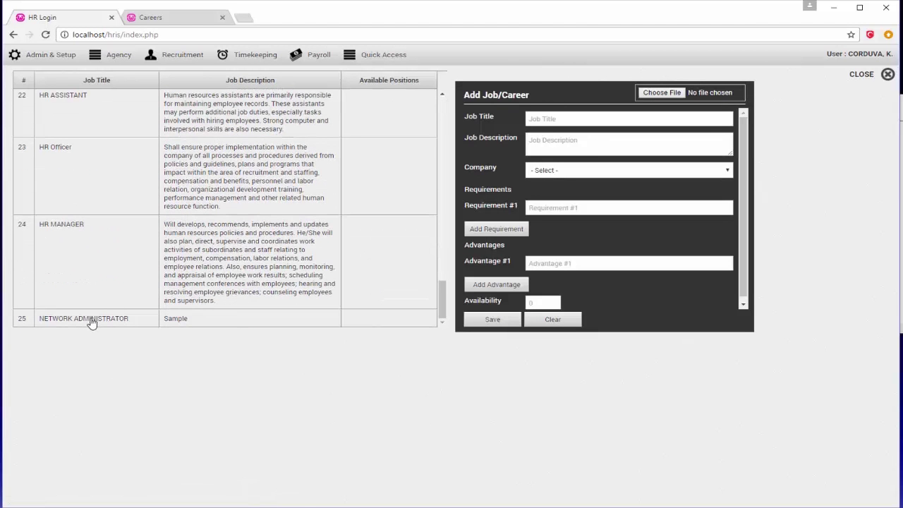
click(129, 320)
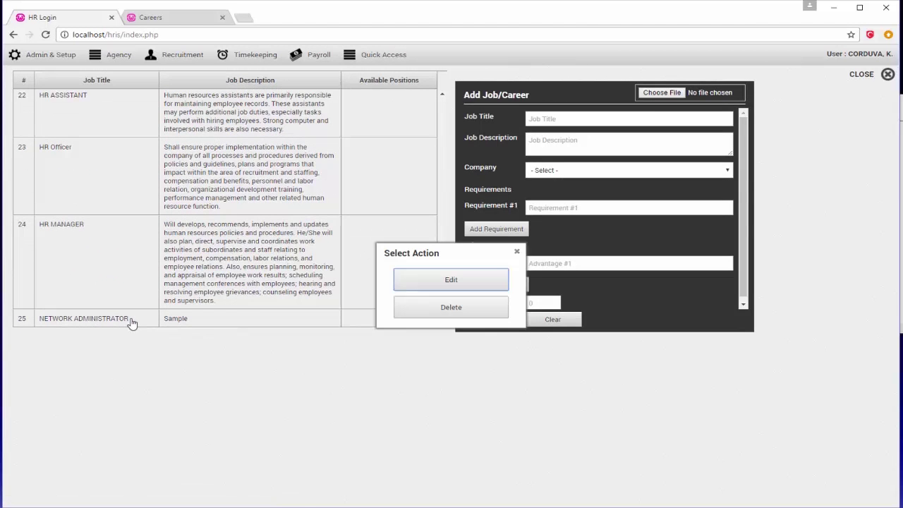
click(450, 278)
scroll(633, 199, down, 1)
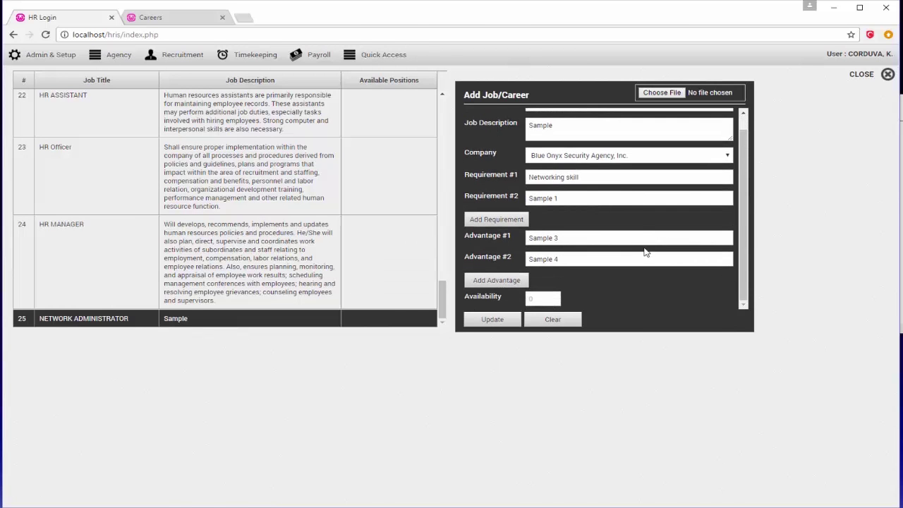
Step: Refresh the applicant Careers page and find the NETWORK ADMINISTRATOR listing
click(151, 23)
key(Return)
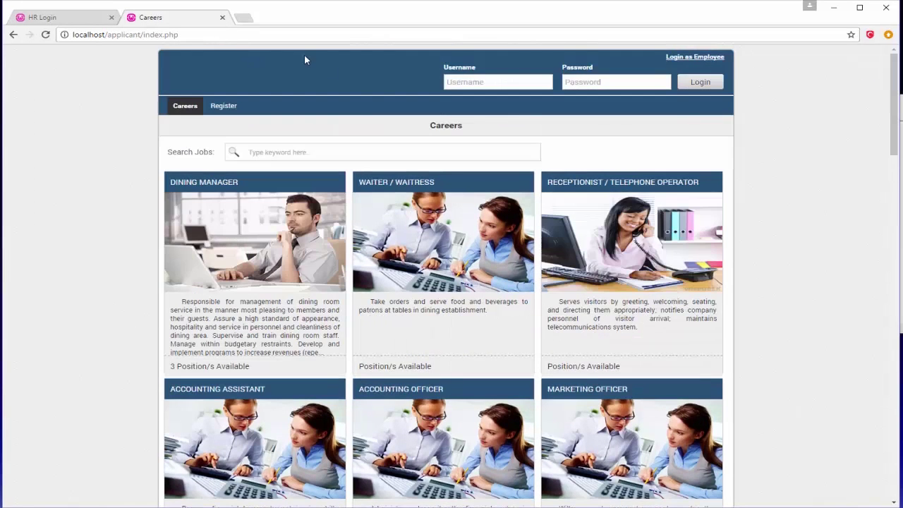
scroll(428, 208, down, 9)
scroll(528, 241, down, 10)
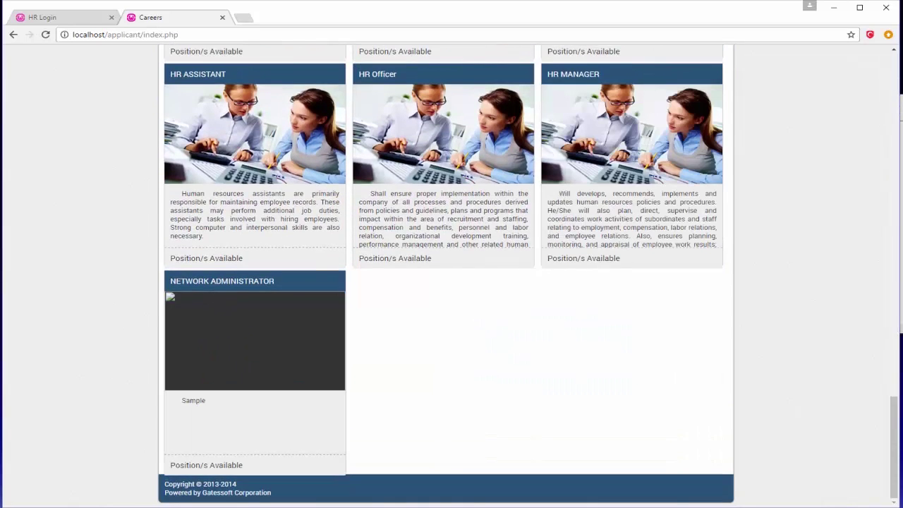
Step: Try to apply for the NETWORK ADMINISTRATOR job on the Careers page without logging in
key(alt+Tab)
click(224, 399)
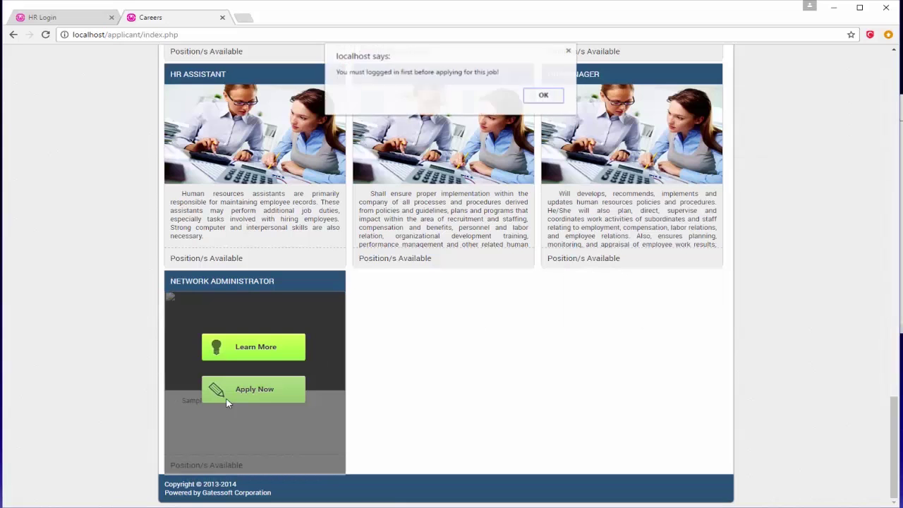
click(544, 95)
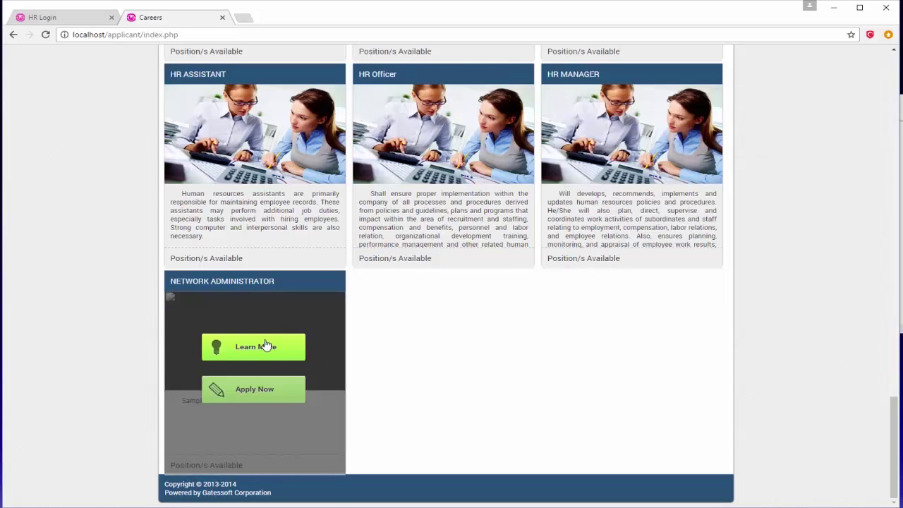
Step: Open the full details of the NETWORK ADMINISTRATOR job and review its requirements and advantageous skills
click(266, 346)
drag(225, 183, 223, 191)
click(222, 231)
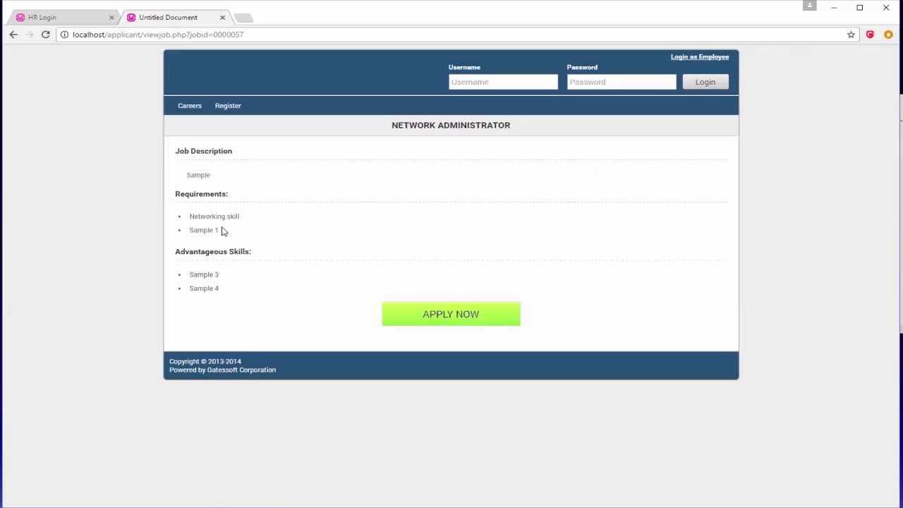
drag(209, 223, 206, 233)
click(232, 294)
drag(232, 294, 202, 274)
click(378, 235)
Step: Switch to Notepad and replace the note with "To add image"
click(894, 176)
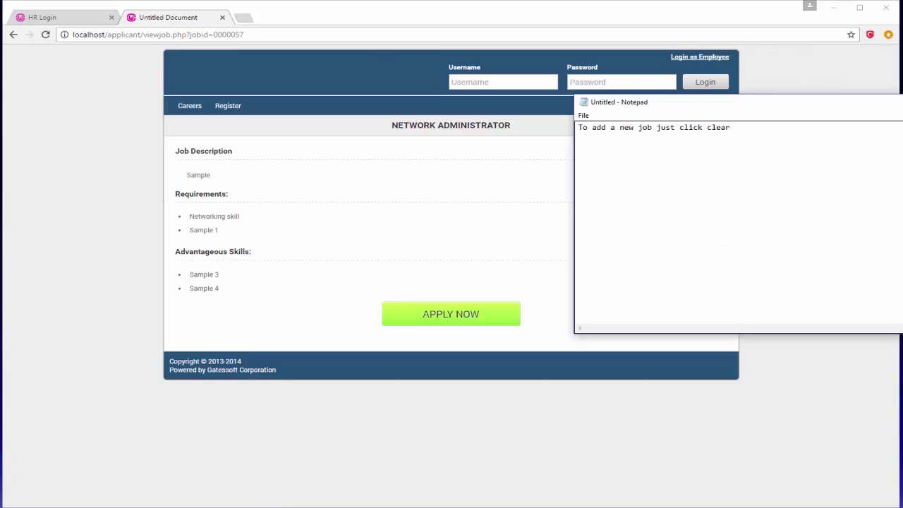
key(ctrl+a)
text(To)
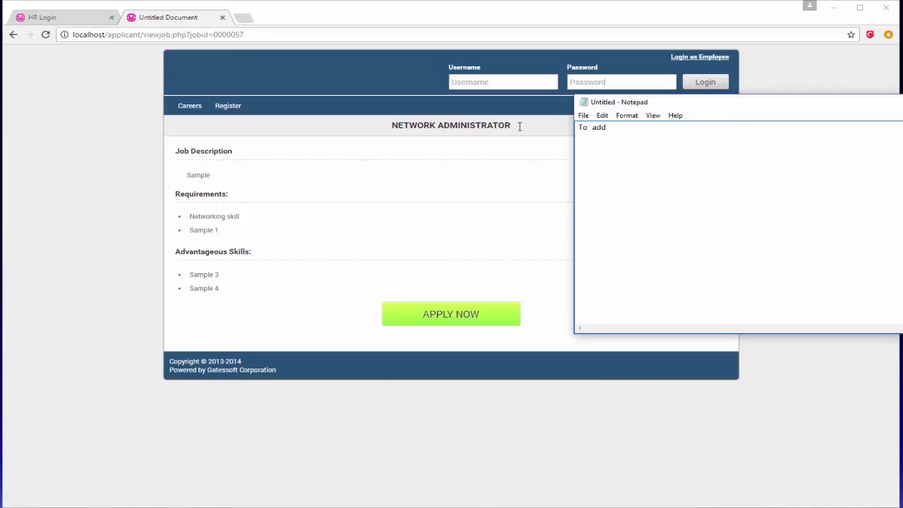
Step: In the HR system, attach the Employee Portal image from the Documents folder to the NETWORK ADMINISTRATOR job and update the job
click(62, 16)
click(661, 95)
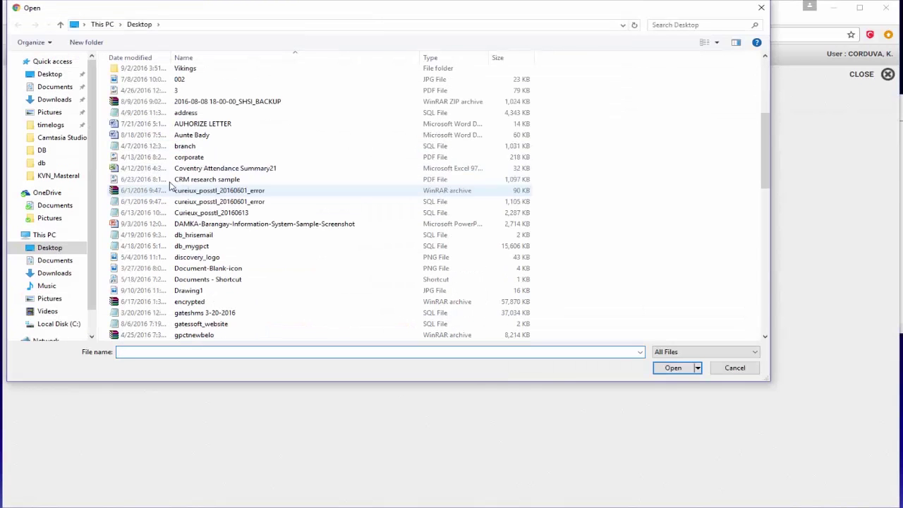
click(55, 114)
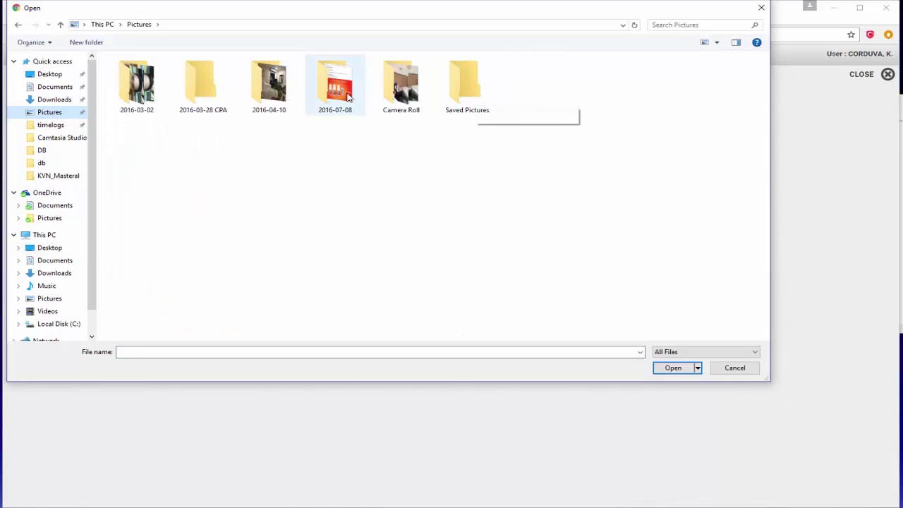
double_click(494, 93)
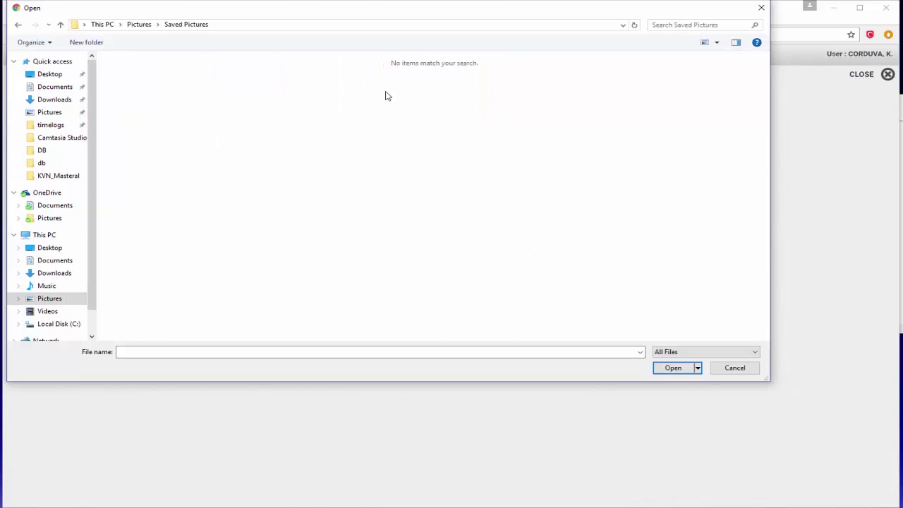
click(55, 88)
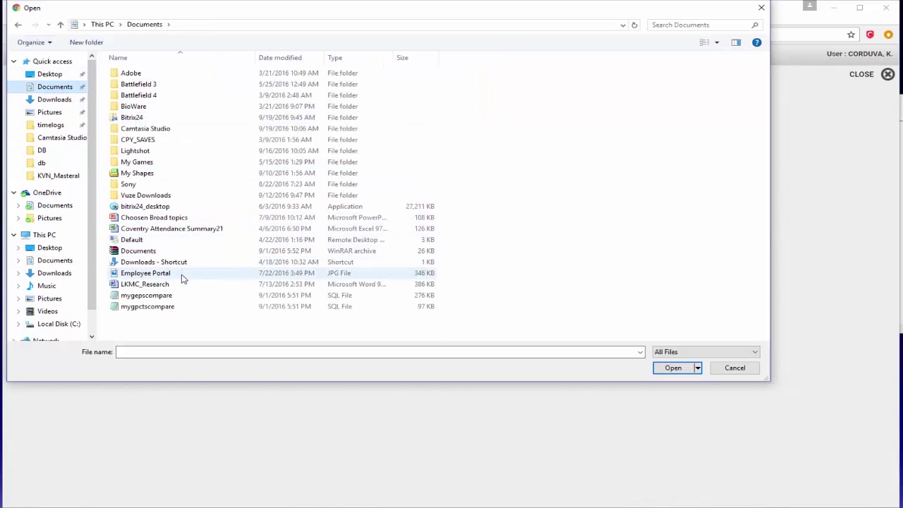
double_click(177, 275)
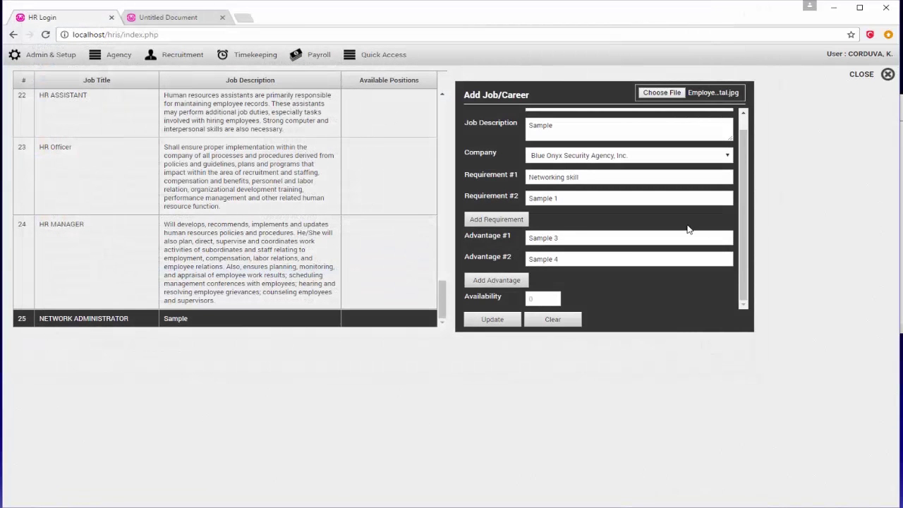
click(490, 319)
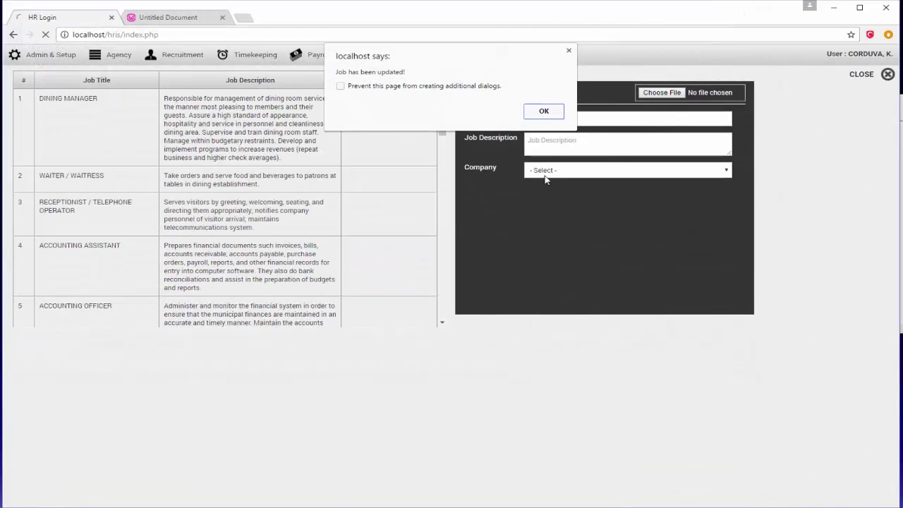
click(544, 111)
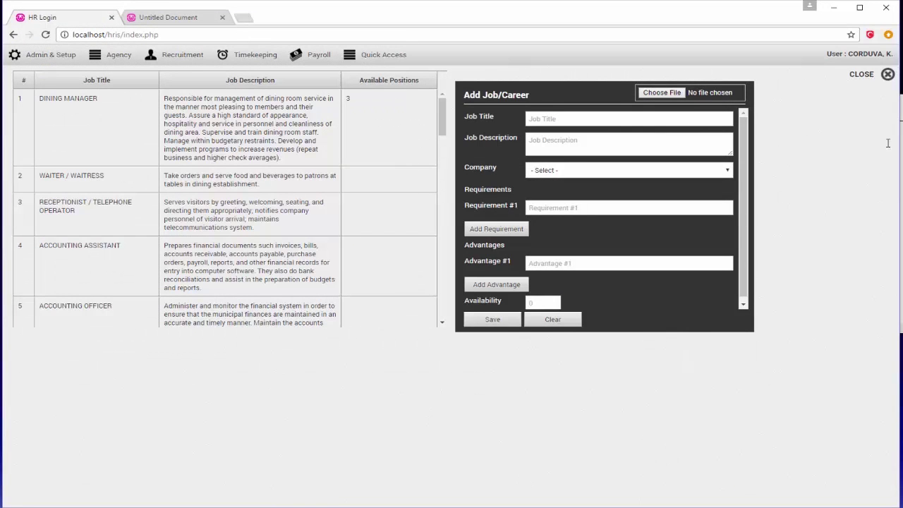
Step: Return to the applicant Careers listing and check the image of the last job, NETWORK ADMINISTRATOR
click(173, 17)
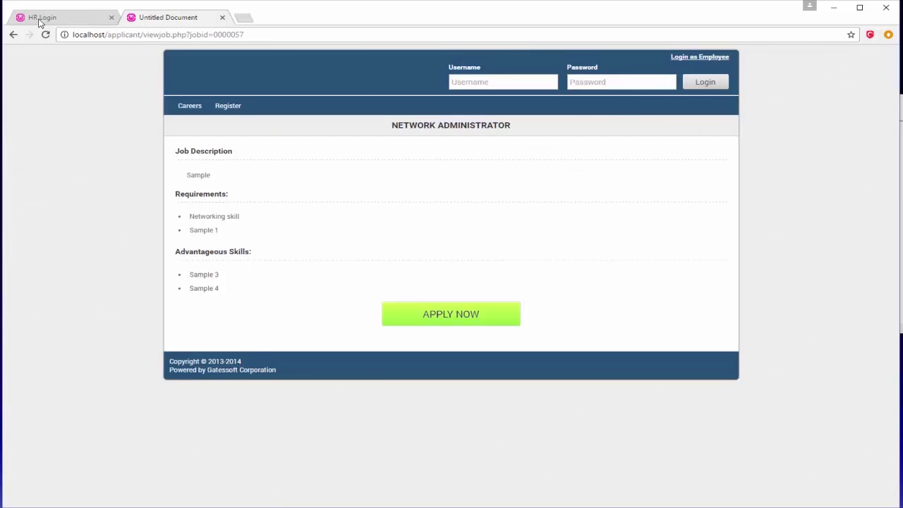
click(187, 107)
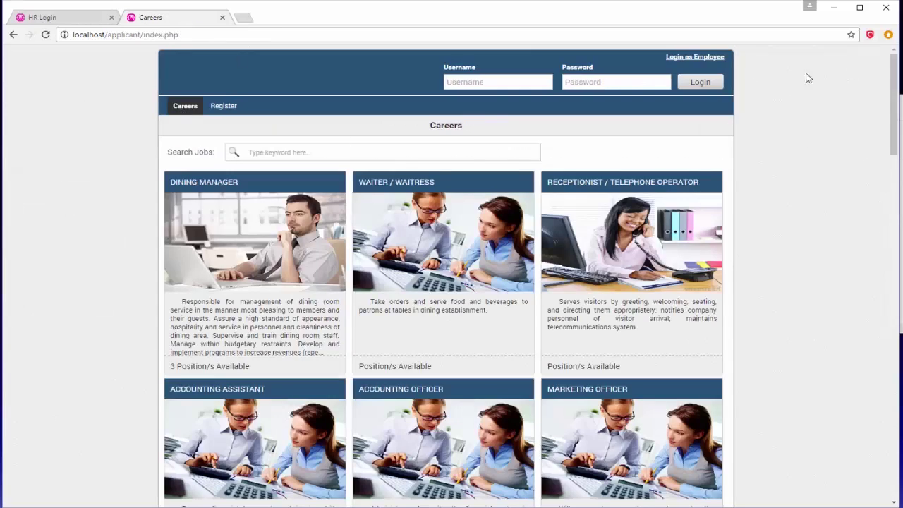
drag(891, 120, 888, 443)
Step: Load the NETWORK ADMINISTRATOR job from the end of the HR system's job list for editing again
click(58, 20)
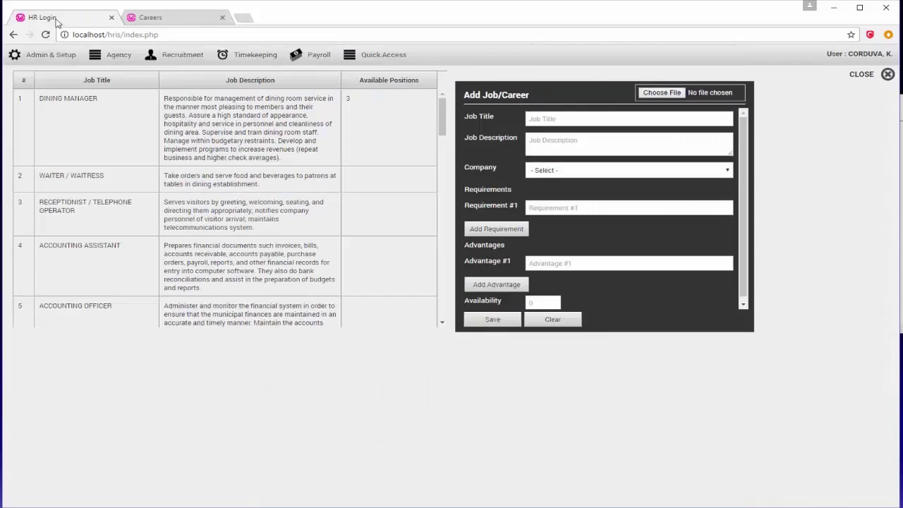
scroll(268, 247, down, 10)
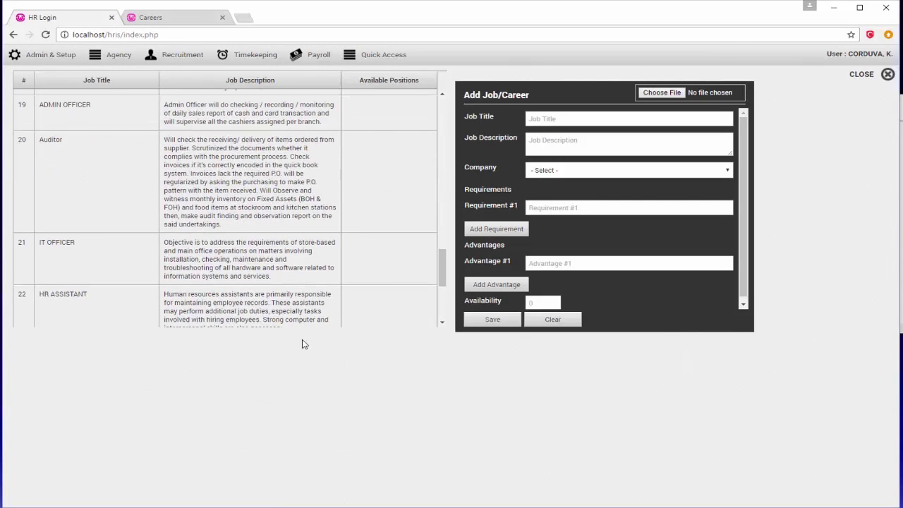
click(151, 316)
scroll(240, 318, down, 3)
click(515, 252)
click(276, 318)
click(453, 279)
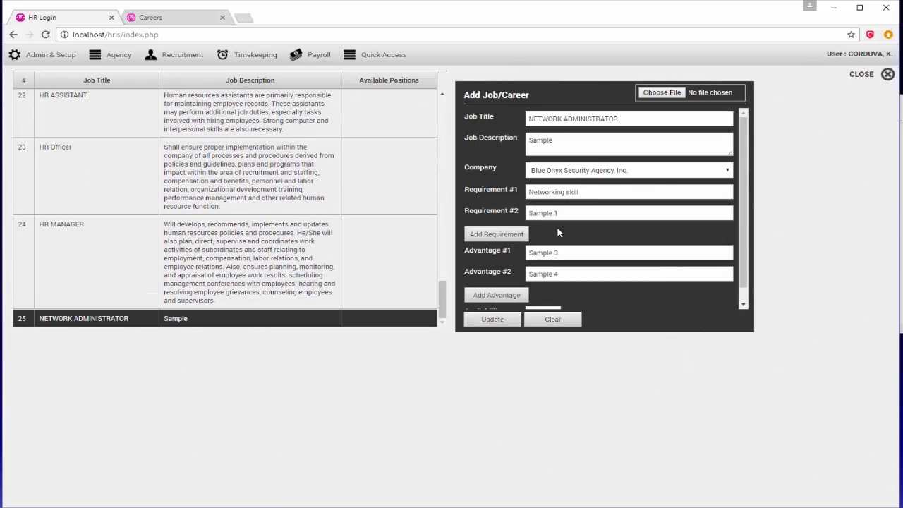
scroll(663, 176, down, 1)
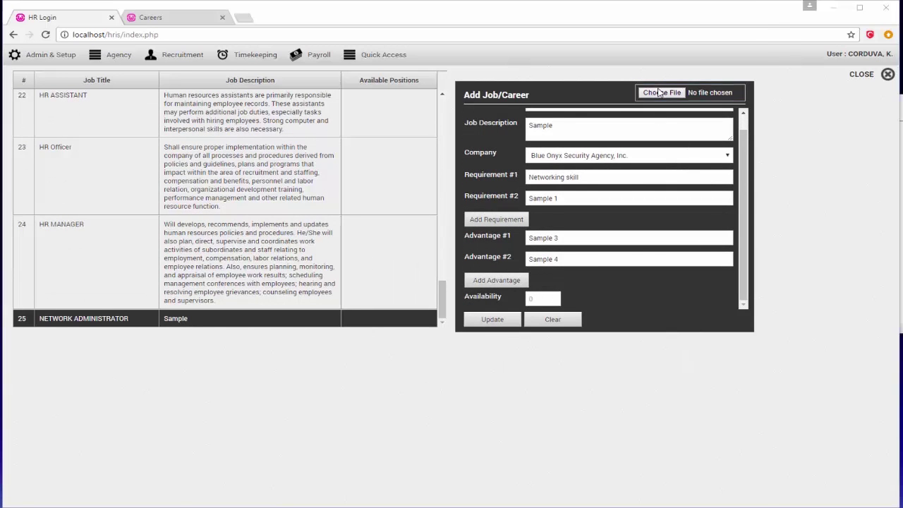
Step: Attach Screenshot_1 from the Lightshot folder in Documents as the job's image and update the job
click(660, 93)
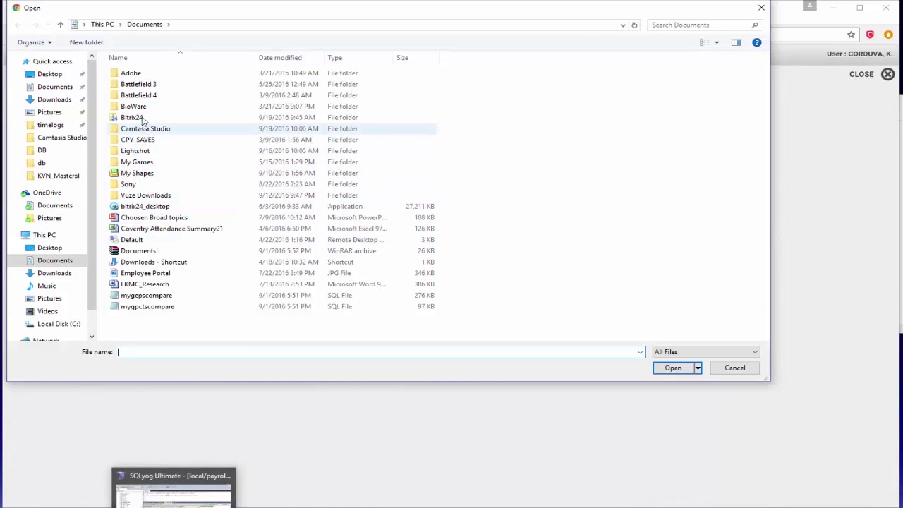
click(135, 150)
key(Return)
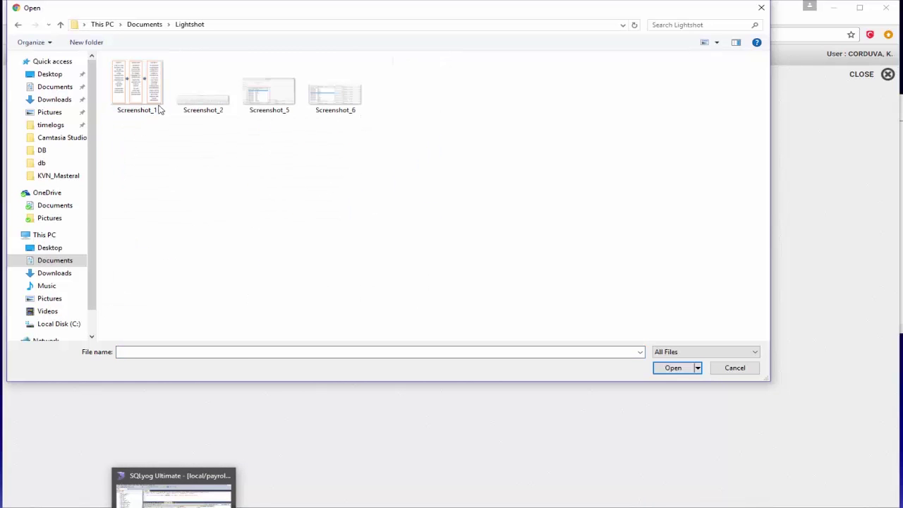
double_click(159, 107)
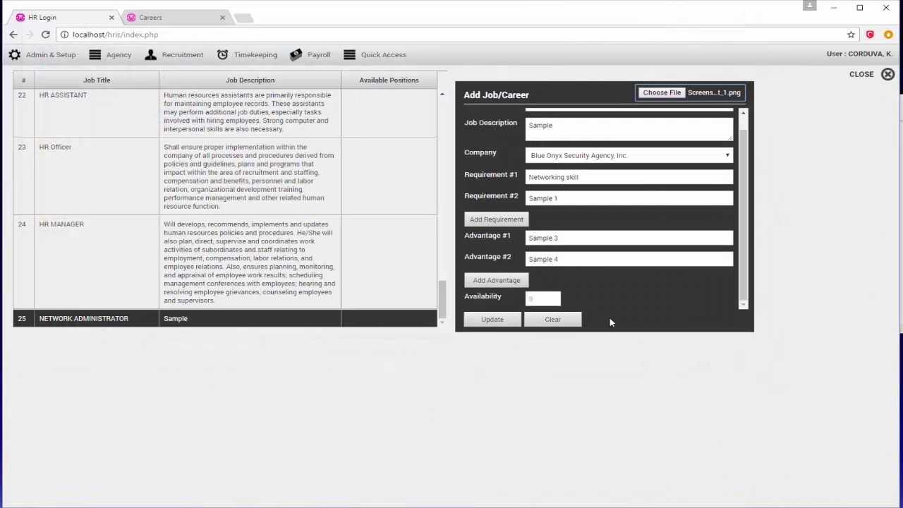
click(493, 319)
click(544, 113)
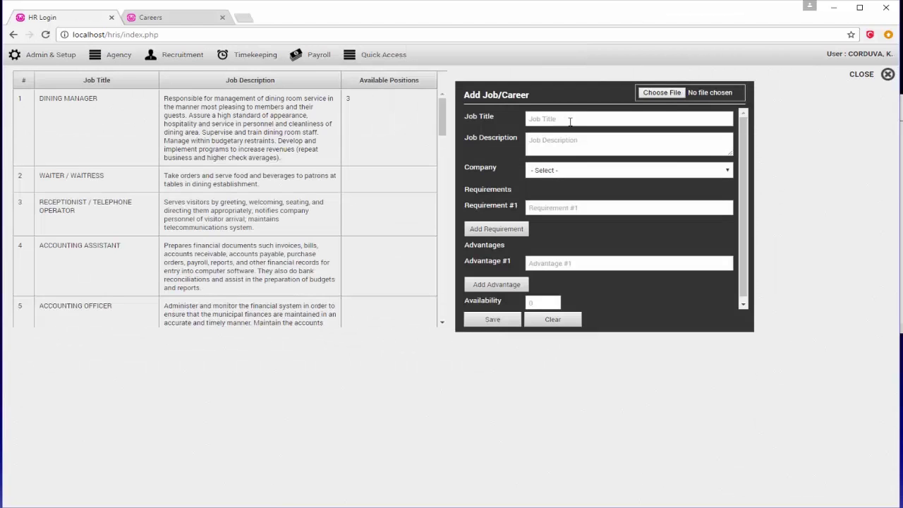
Step: Find NETWORK ADMINISTRATOR in the job list, then switch to SQLyog to examine the job images in the joblist table
scroll(327, 296, down, 8)
scroll(327, 305, down, 5)
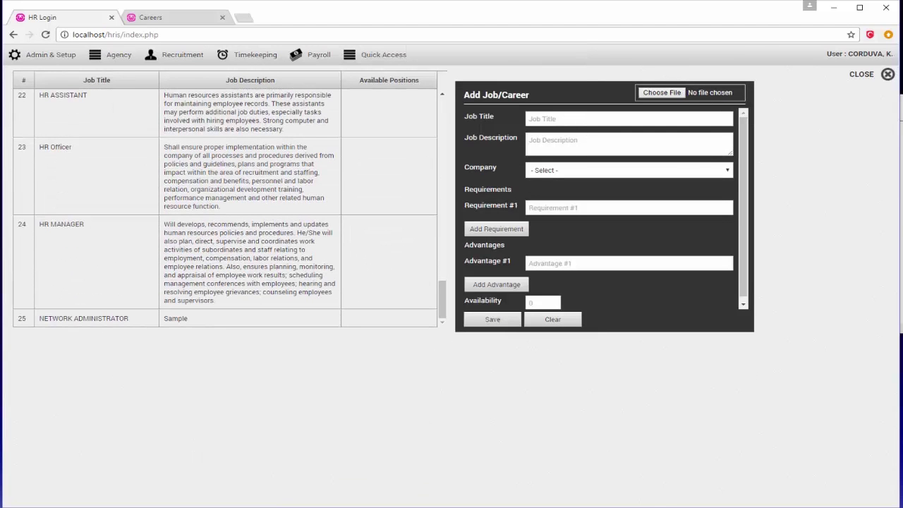
key(alt+Tab)
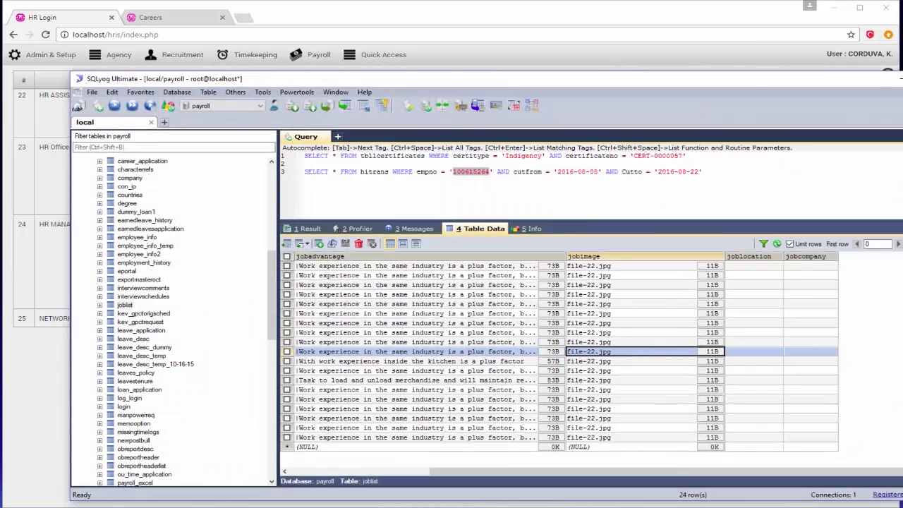
Step: Switch back to the browser, refresh the applicant Careers page and check the NETWORK ADMINISTRATOR listing's image
key(alt+Tab)
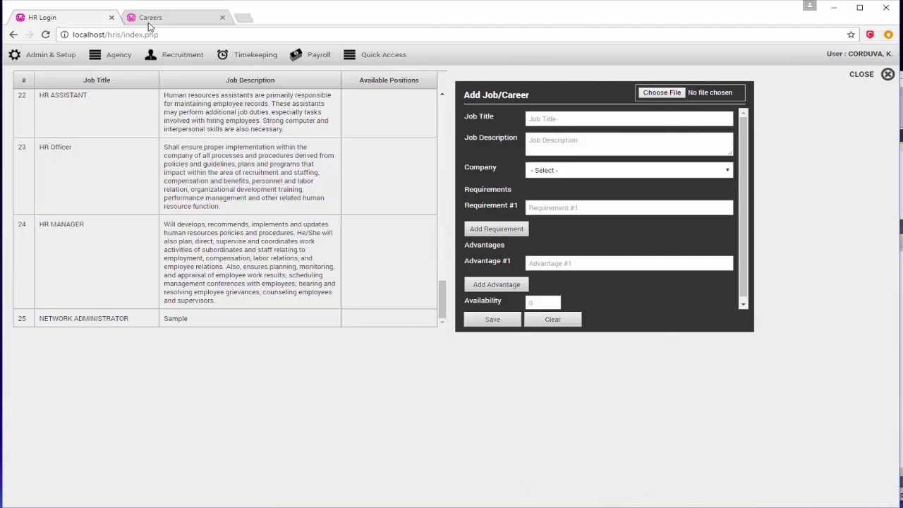
click(149, 21)
mouse_move(365, 127)
key(F5)
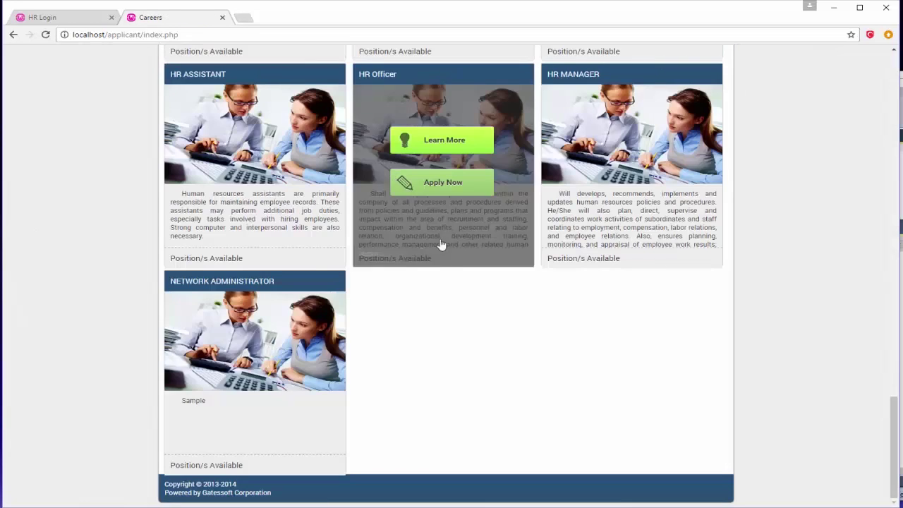
mouse_move(177, 337)
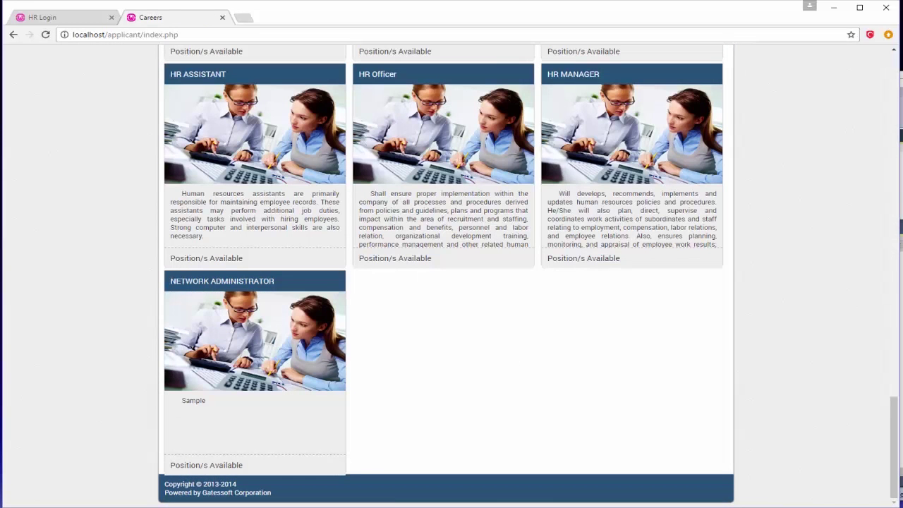
Step: Switch to Notepad and replace the note with "Thats all ..Thank you"
key(alt+Tab)
key(ctrl+a)
mouse_move(457, 125)
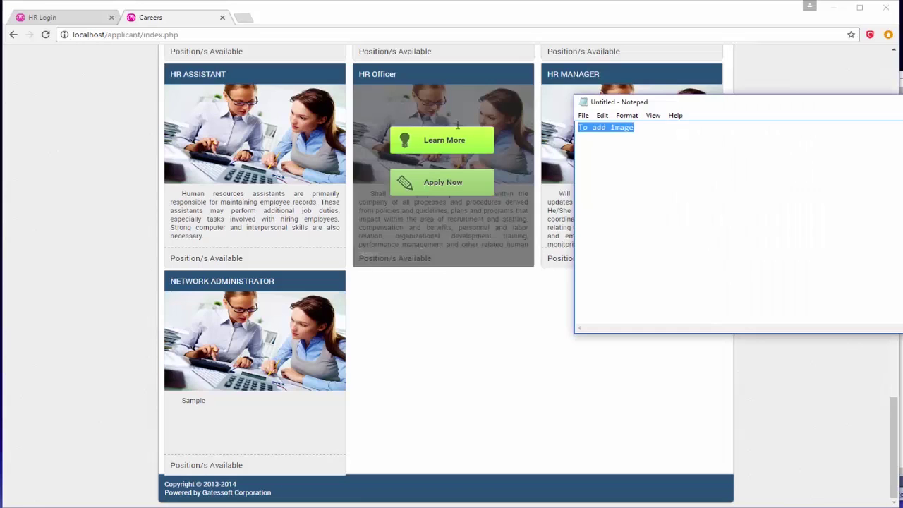
text(R)
key(BackSpace)
text(Tha)
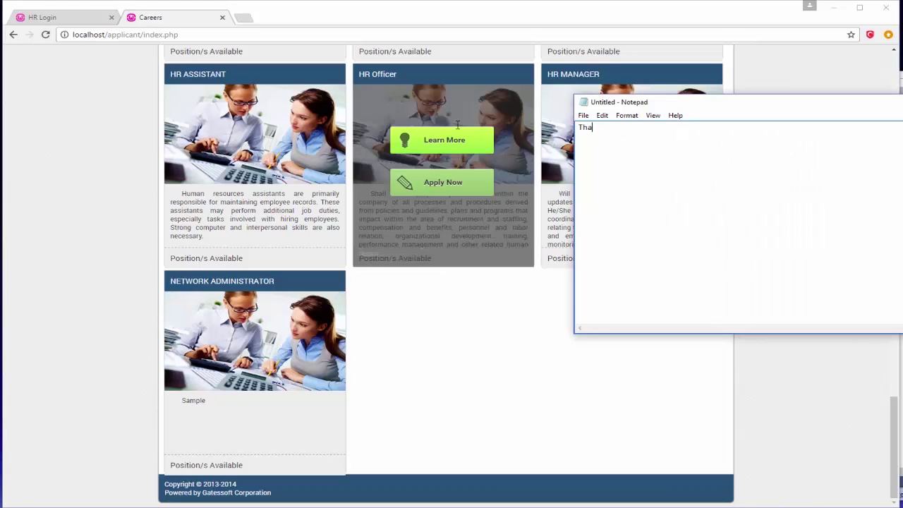
text(ts all ..Thank you)
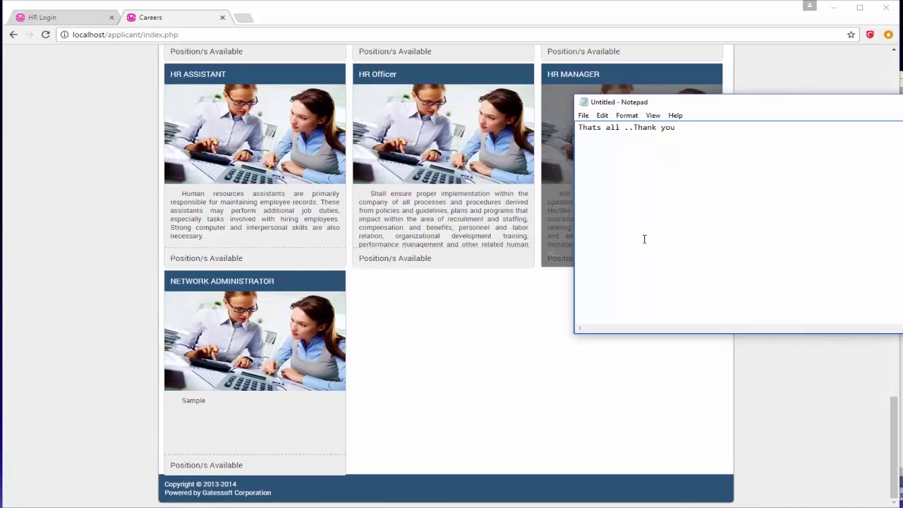